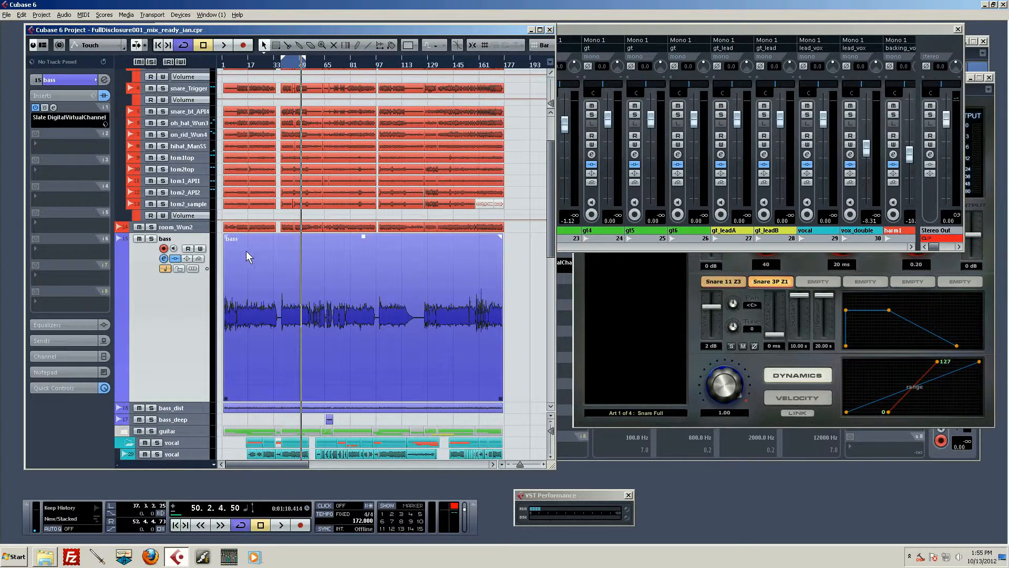
- Look through the track list down to the group and FX channels, and select the drums group track
scroll(246, 251, down, 3)
scroll(257, 240, down, 3)
scroll(258, 239, up, 2)
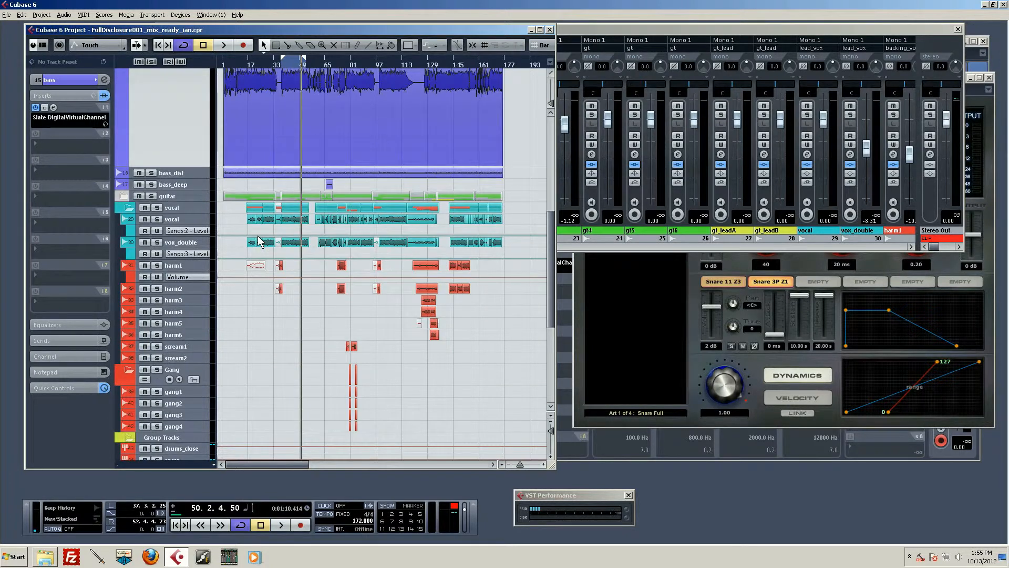
scroll(257, 235, down, 5)
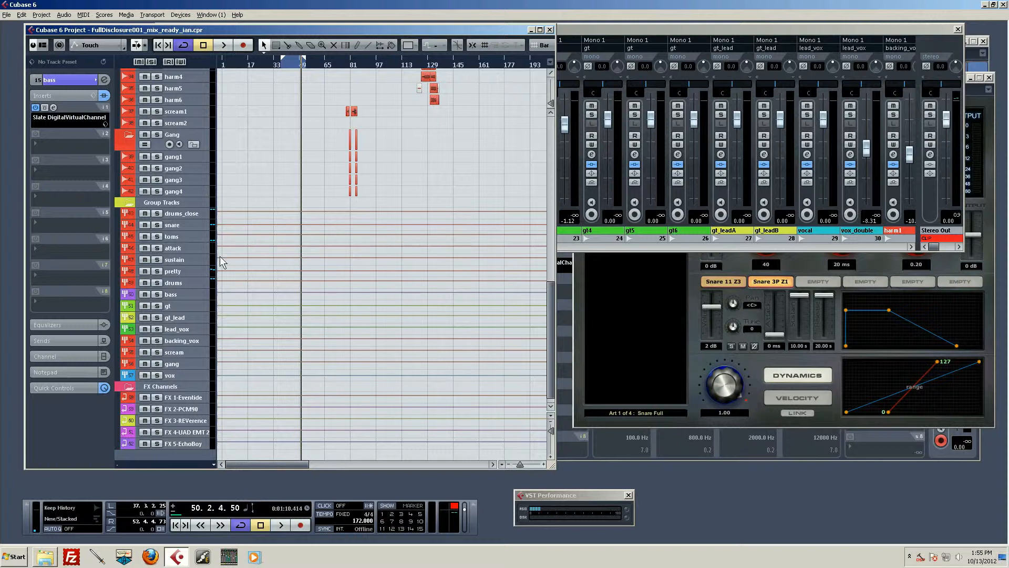
click(187, 282)
scroll(197, 179, up, 2)
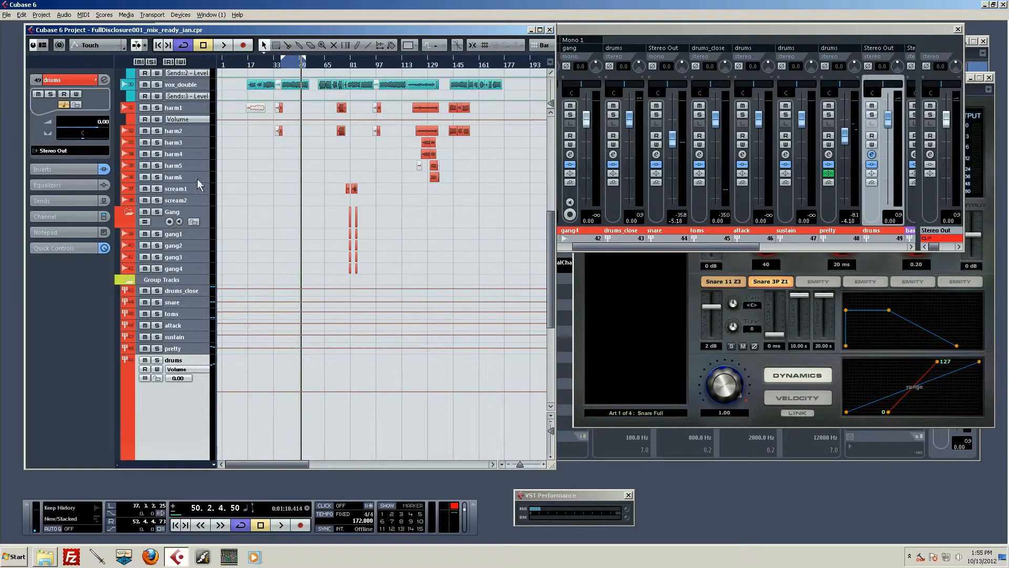
- Inspect the output routing of the drums_close, pretty and toms group tracks
click(192, 291)
scroll(216, 353, down, 2)
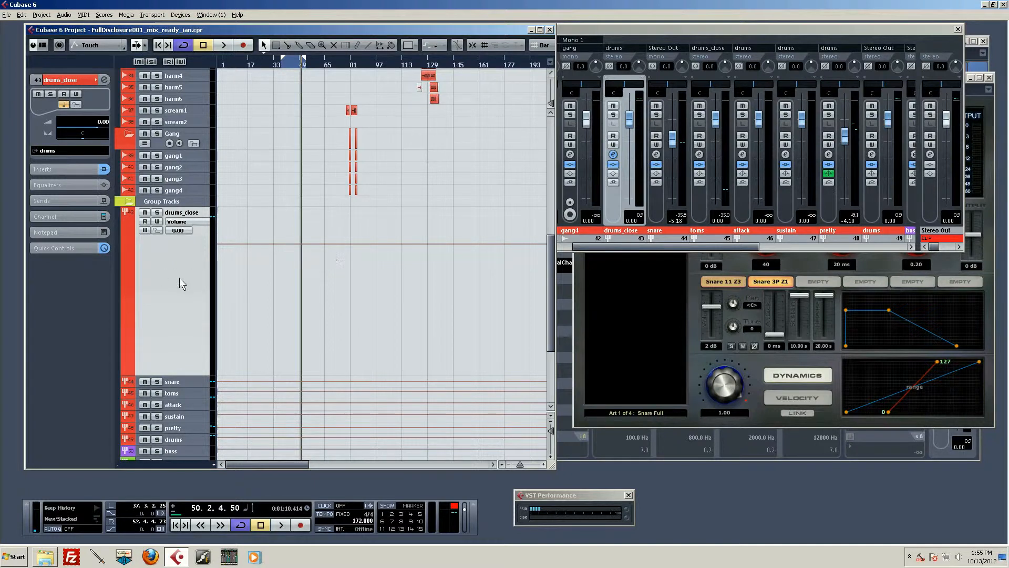
scroll(178, 292, down, 3)
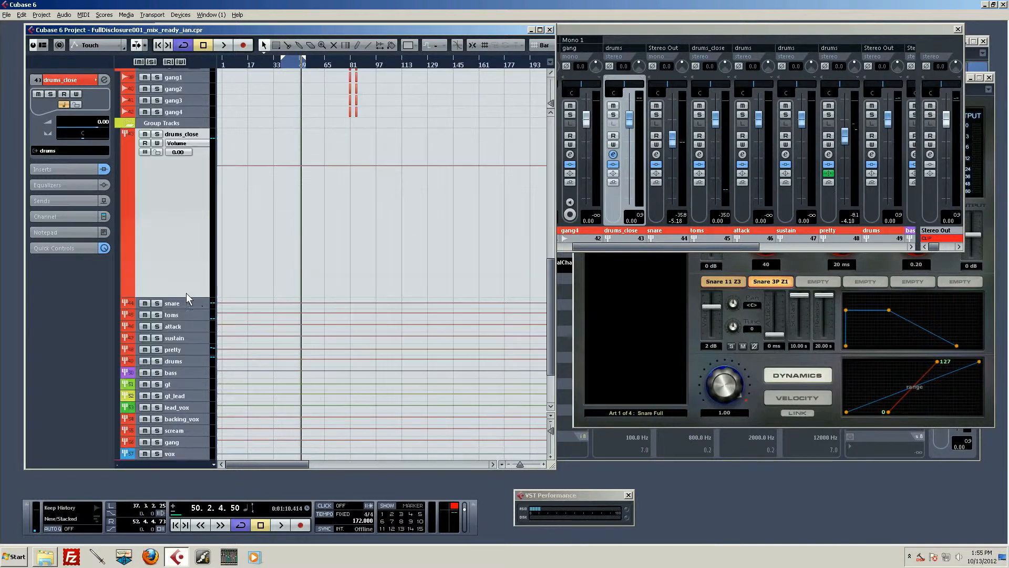
click(192, 347)
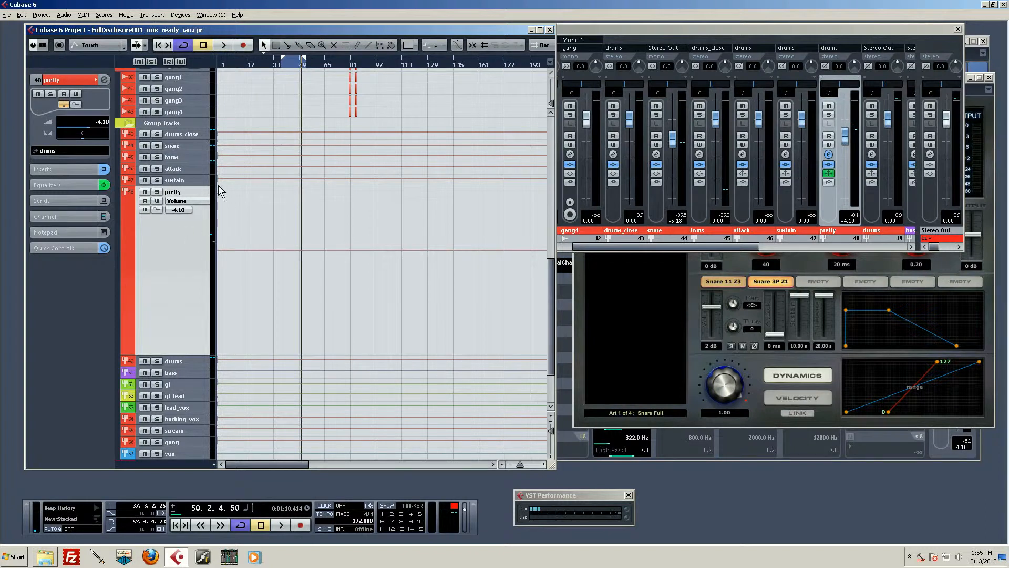
click(194, 154)
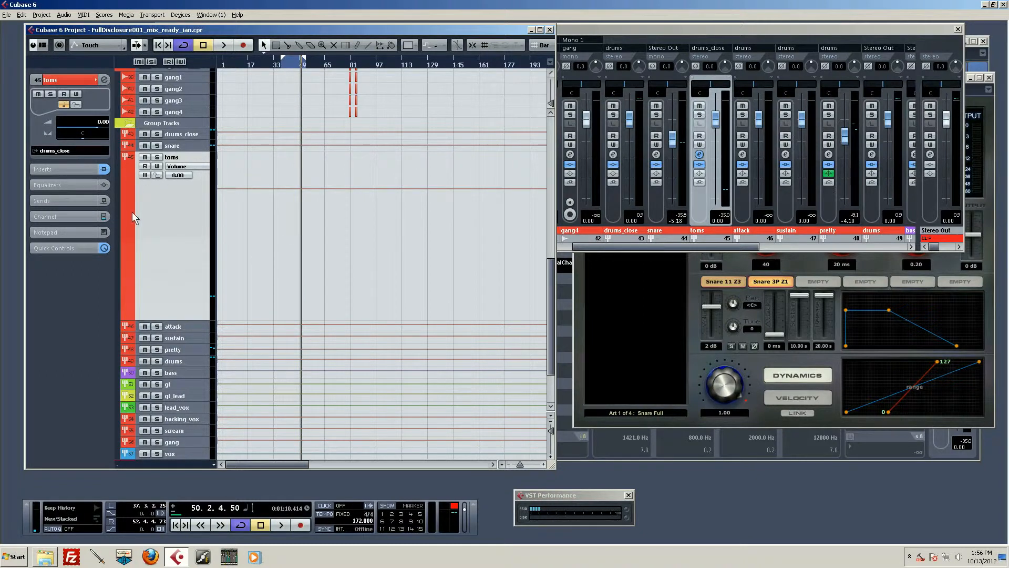
- Show the toms group's inserts and check those of the drums_close, attack, sustain and drums groups
click(68, 168)
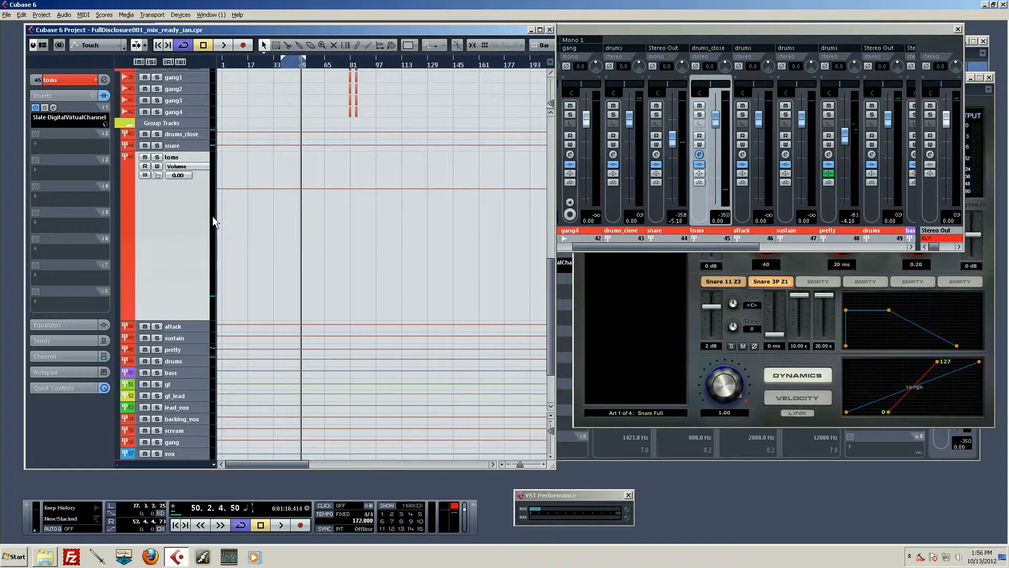
click(184, 135)
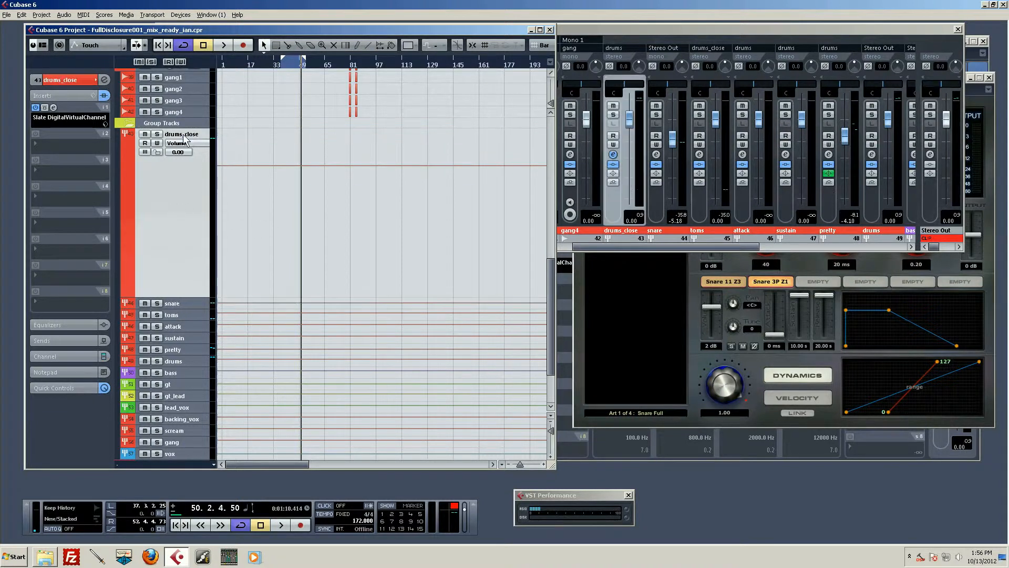
click(191, 325)
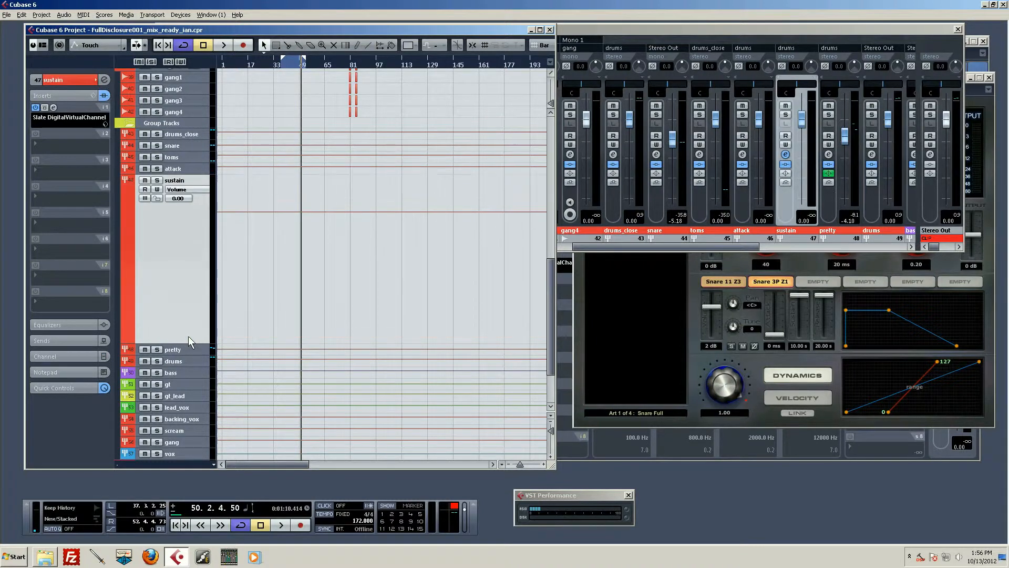
click(188, 336)
click(178, 361)
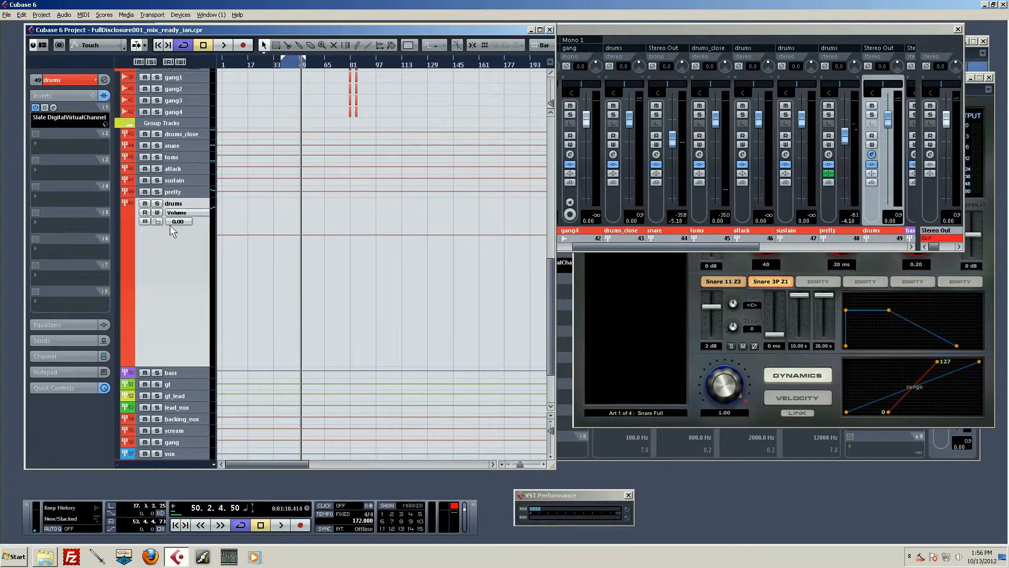
- Mute the drums group track and select the snare group to view its inserts and routing
click(146, 204)
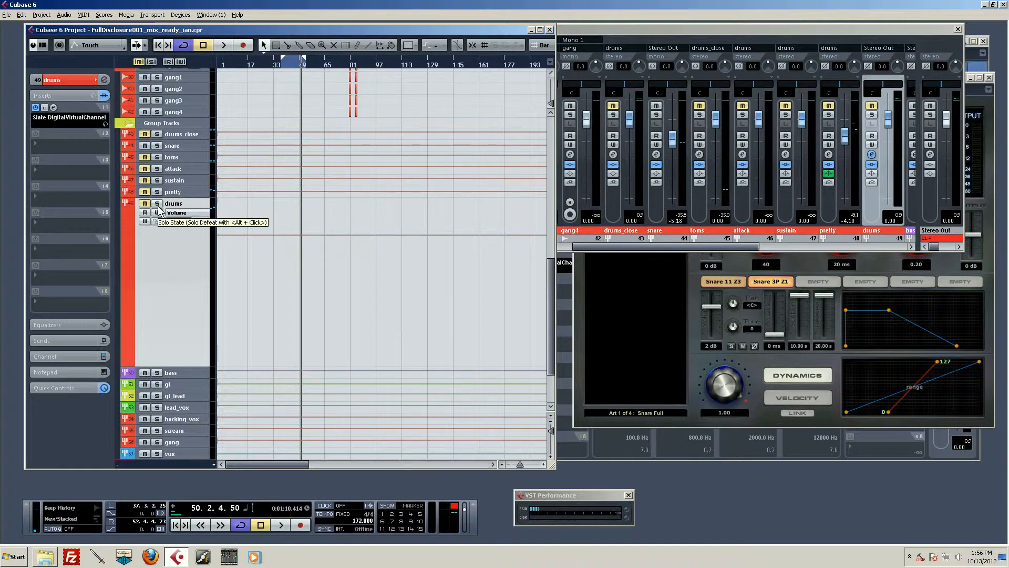
click(181, 145)
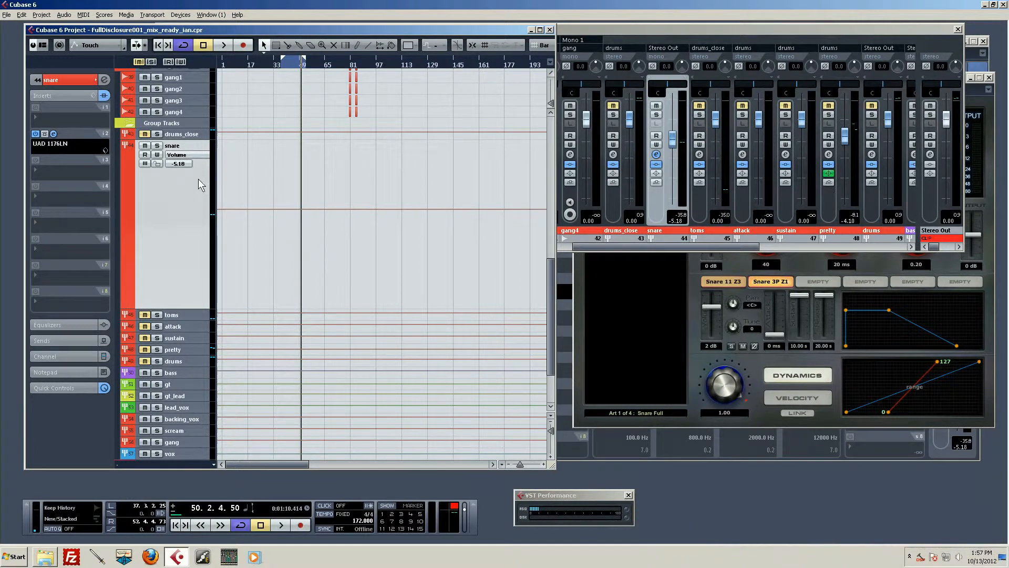
- Inspect the bass, gt, gt_lead and lead_vox group tracks one after another
scroll(269, 242, down, 3)
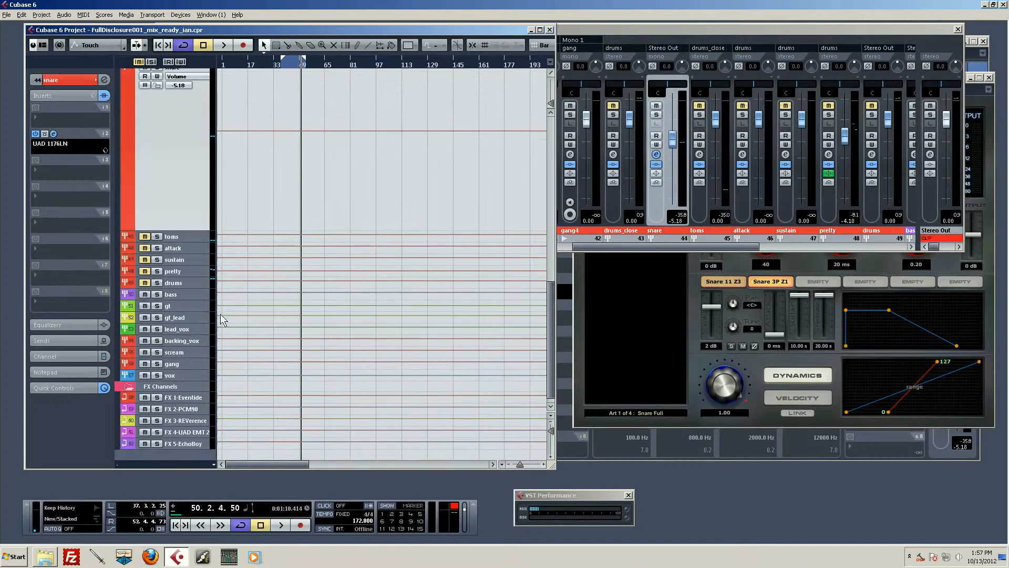
click(181, 295)
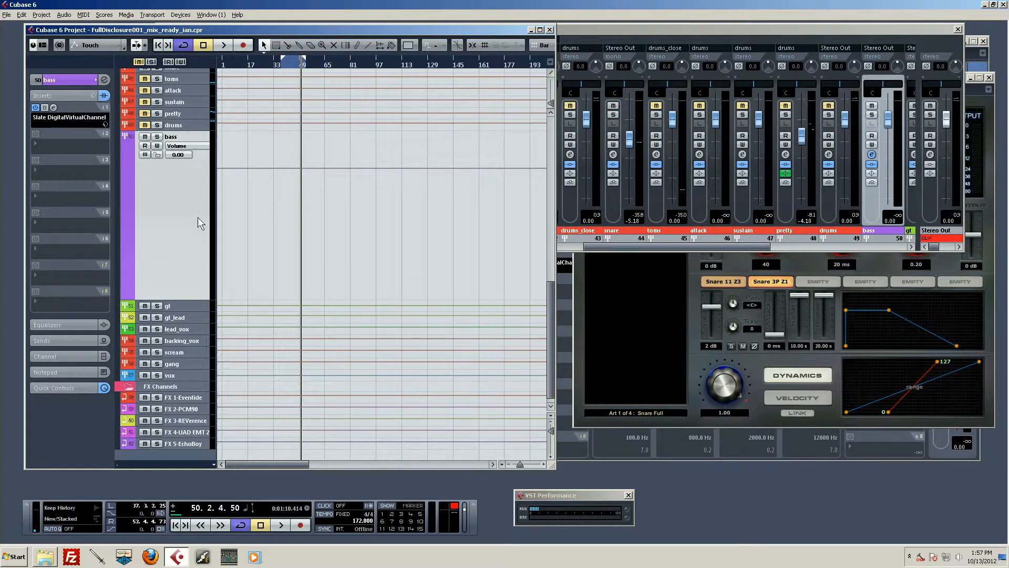
scroll(193, 236, down, 1)
click(191, 294)
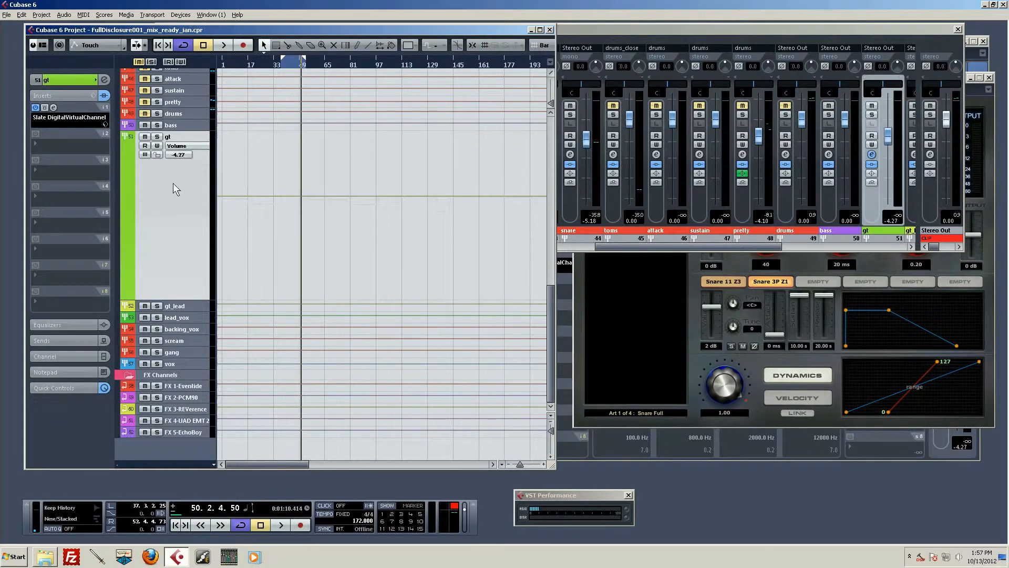
click(193, 303)
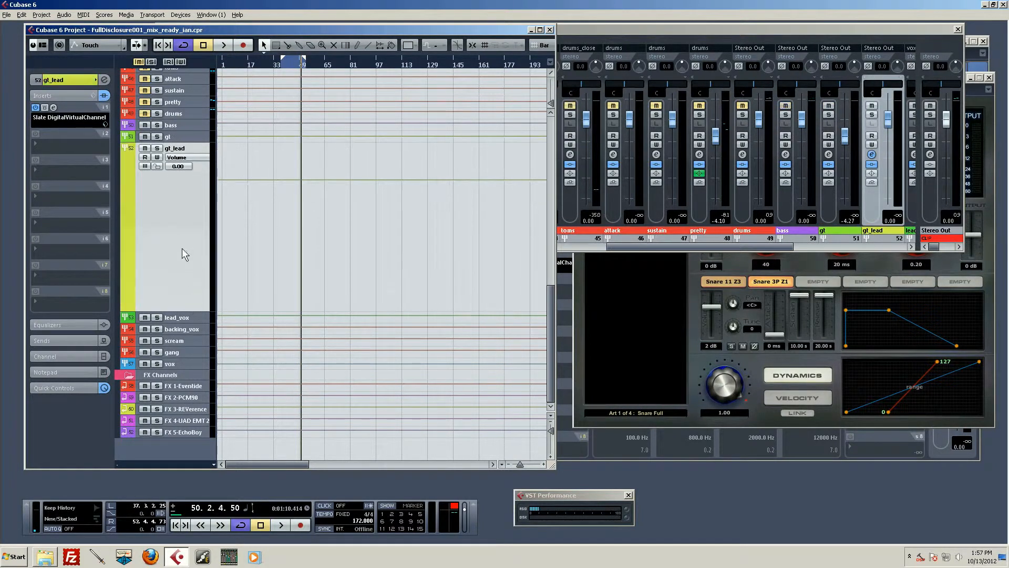
click(192, 318)
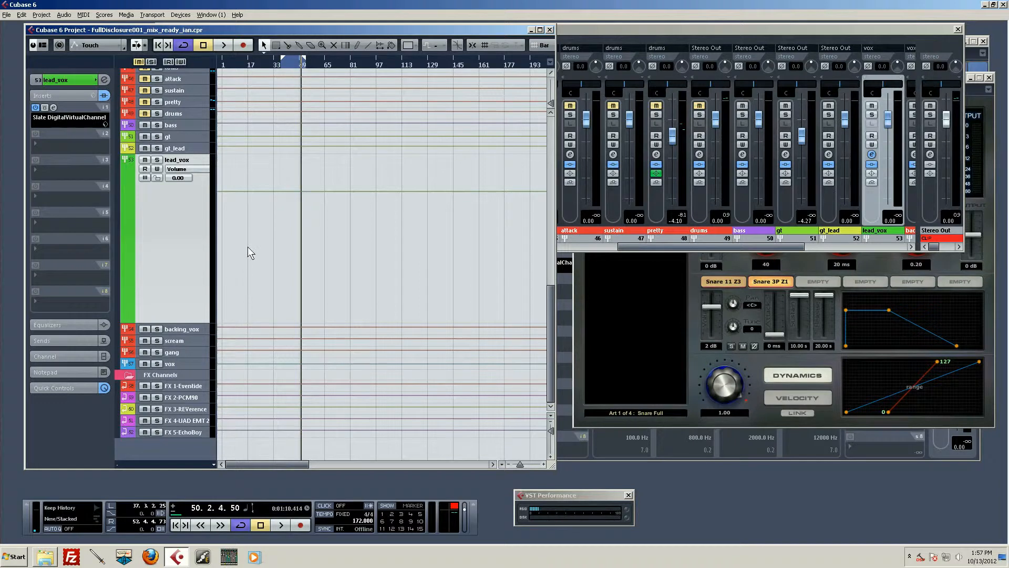
- Change the lead_vox group track's colour to the teal used by the vocal tracks
scroll(248, 247, up, 15)
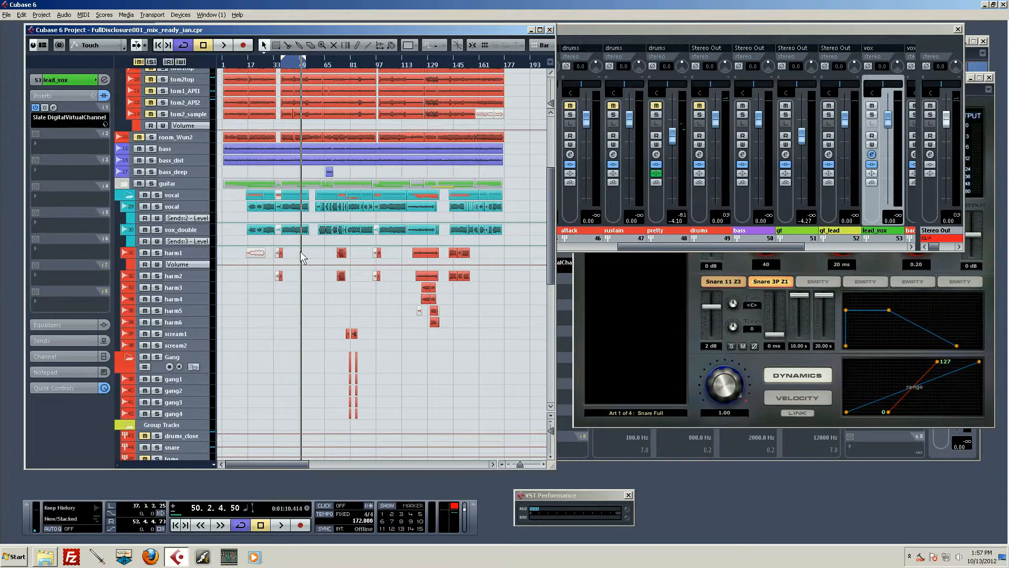
scroll(292, 260, down, 15)
scroll(220, 315, up, 3)
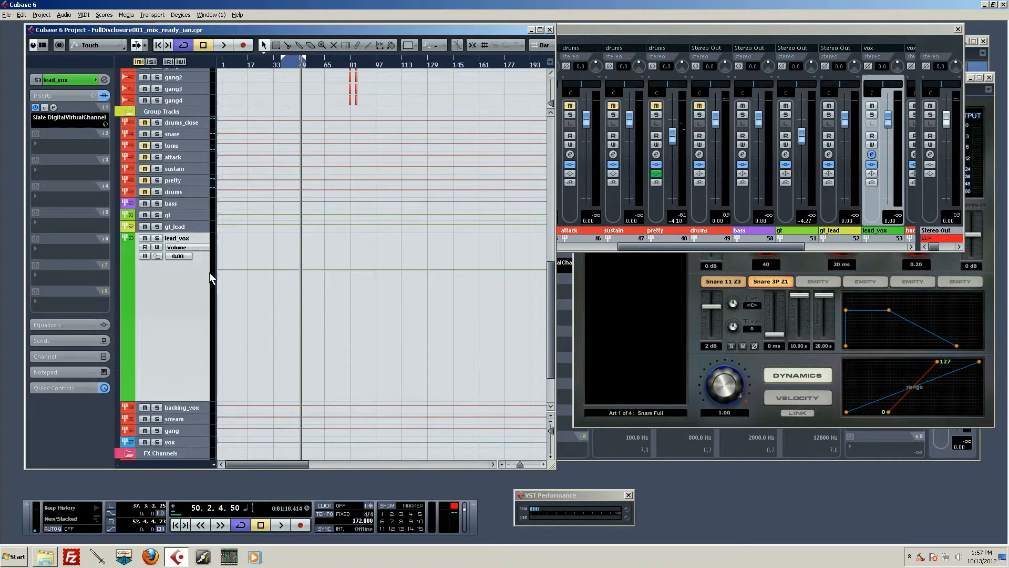
scroll(216, 280, up, 3)
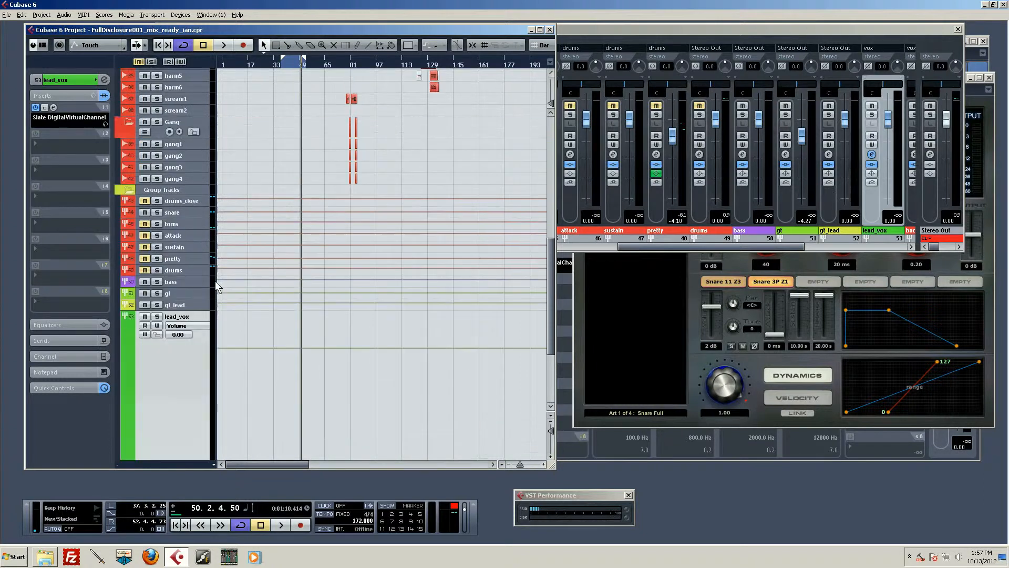
scroll(216, 280, down, 3)
click(133, 276)
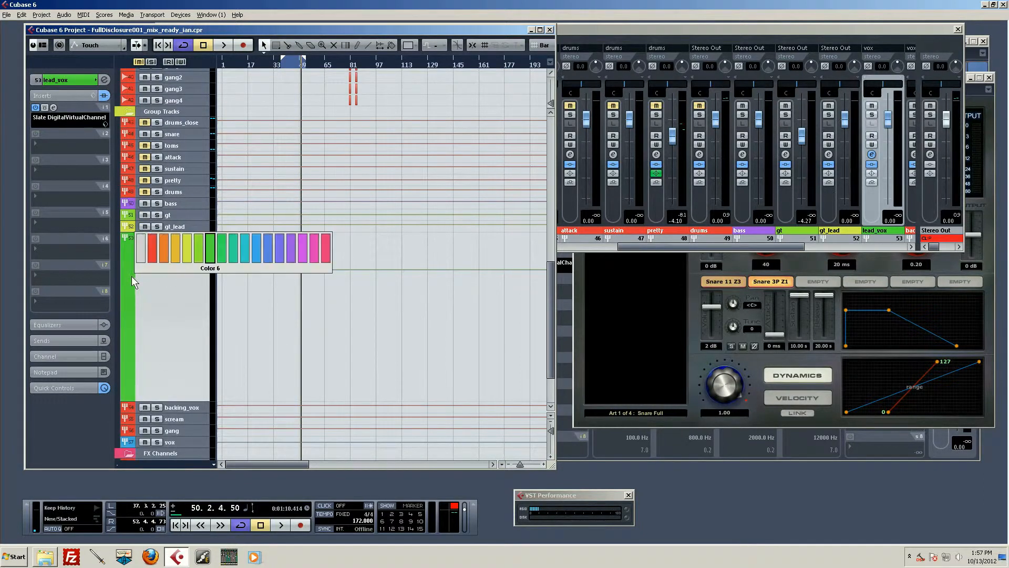
click(239, 247)
scroll(248, 235, up, 5)
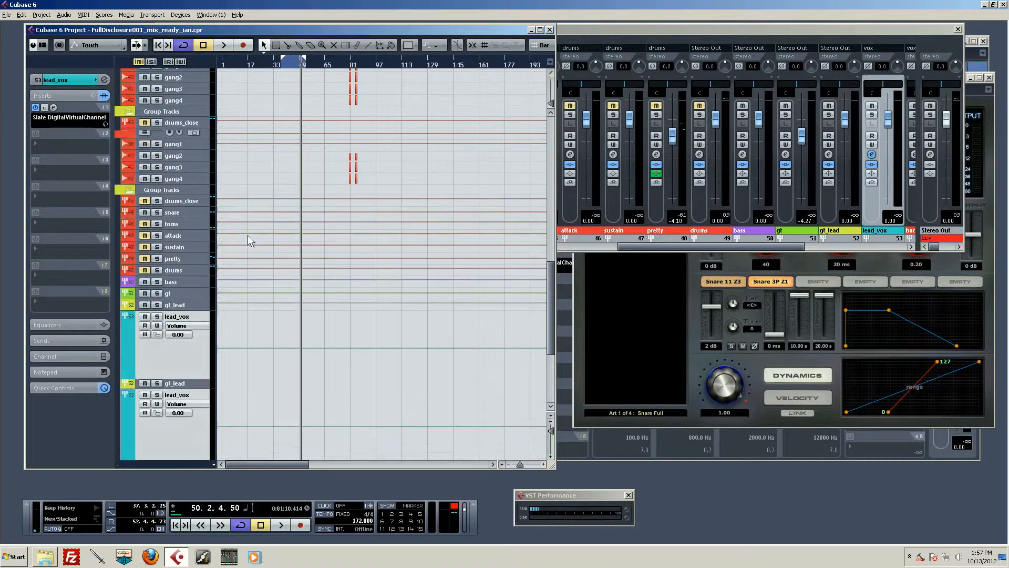
scroll(226, 348, down, 5)
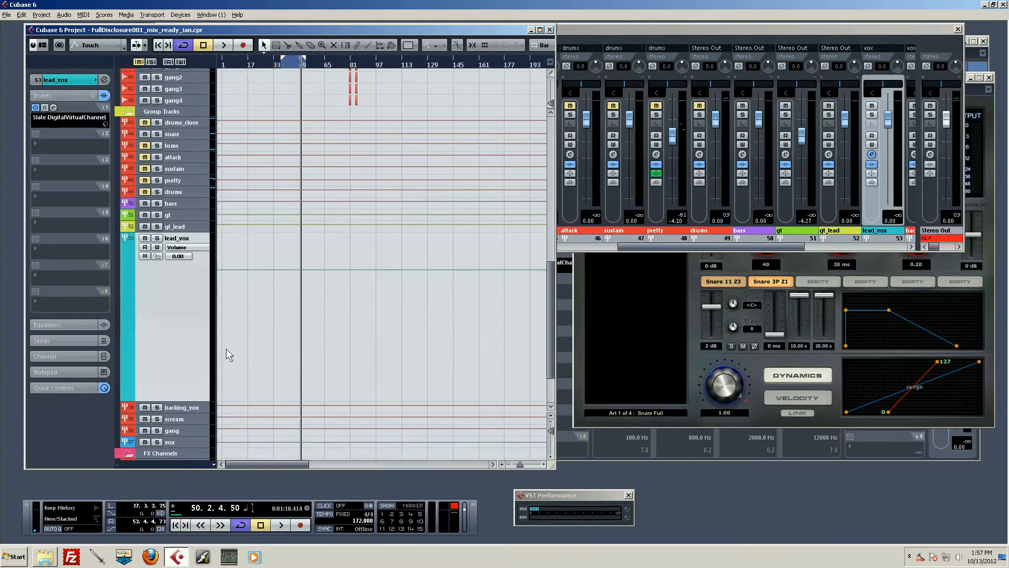
scroll(199, 322, up, 10)
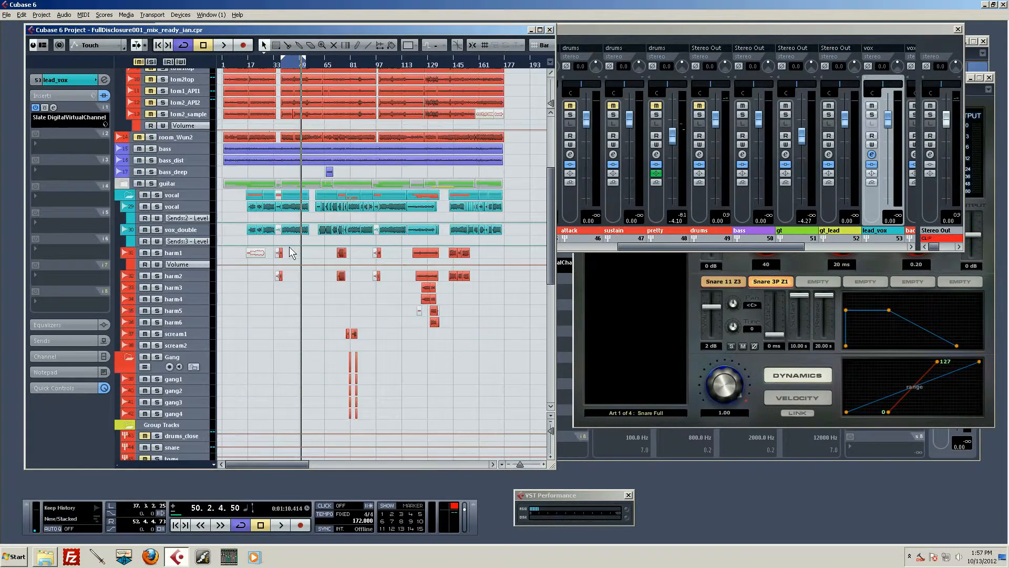
scroll(269, 233, down, 5)
scroll(268, 234, up, 5)
scroll(268, 234, down, 10)
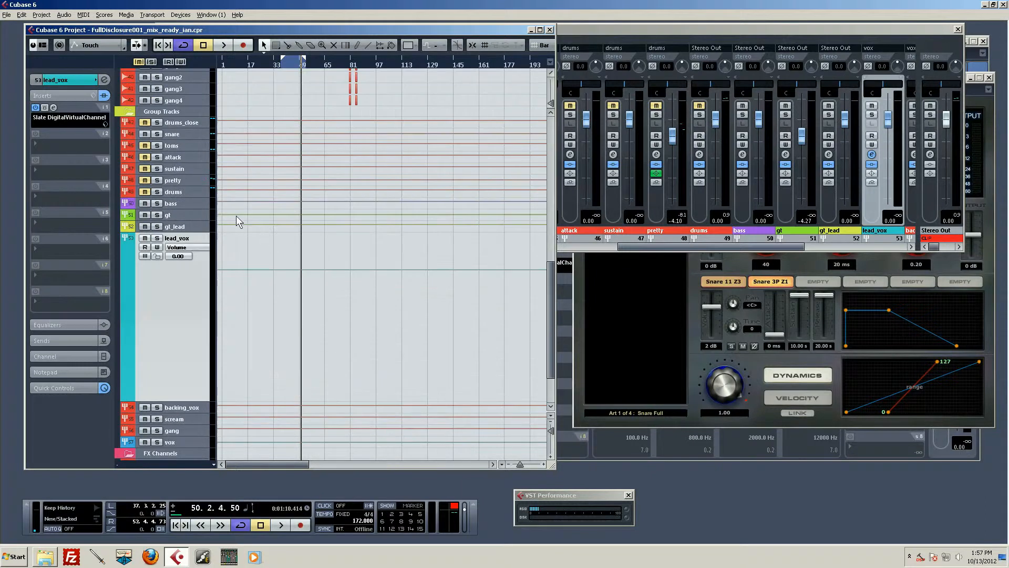
scroll(194, 197, up, 2)
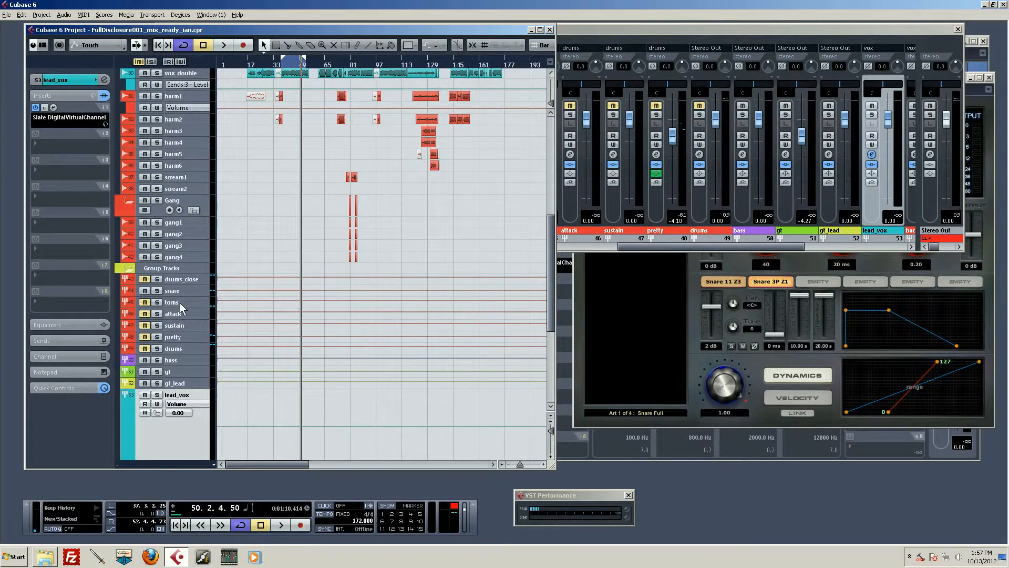